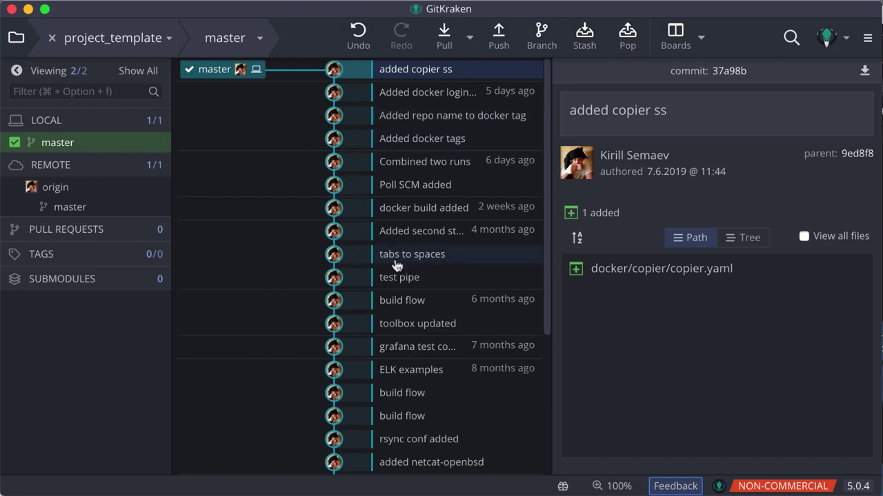
Switch to Jenkins and review the docker_build pipeline's configuration, including its build triggers, branch specifier and script path.
key(super+Tab)
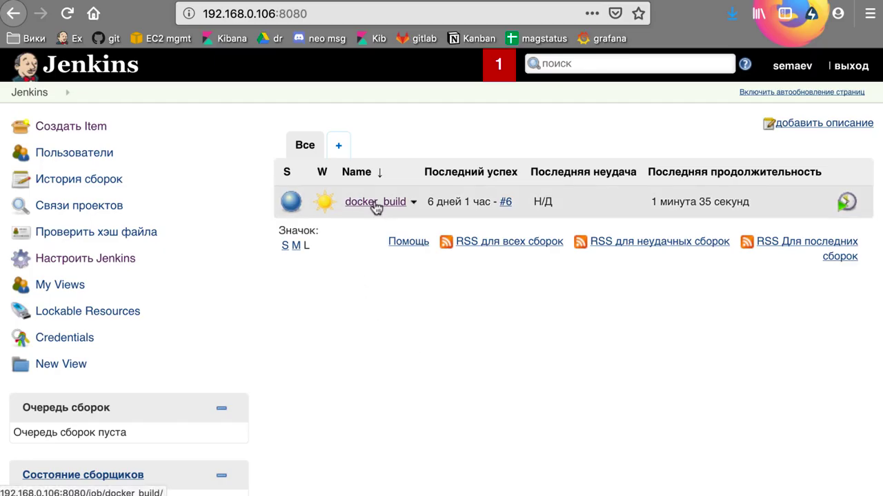
click(376, 203)
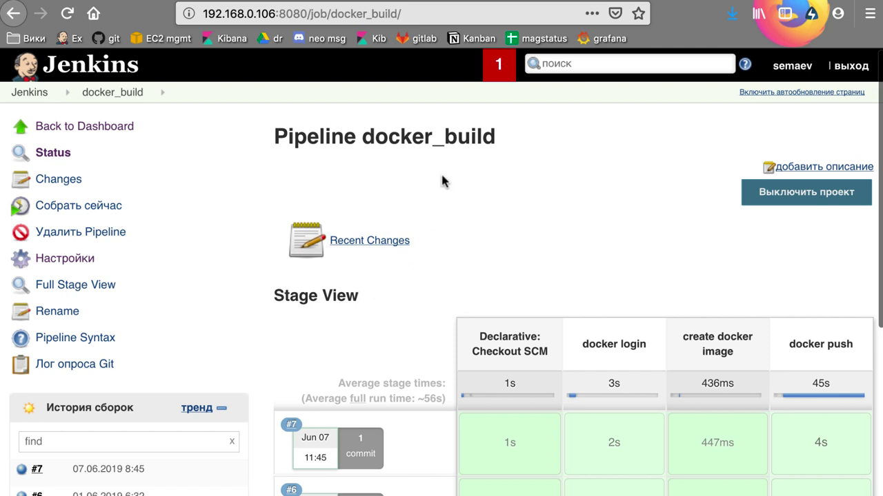
click(60, 260)
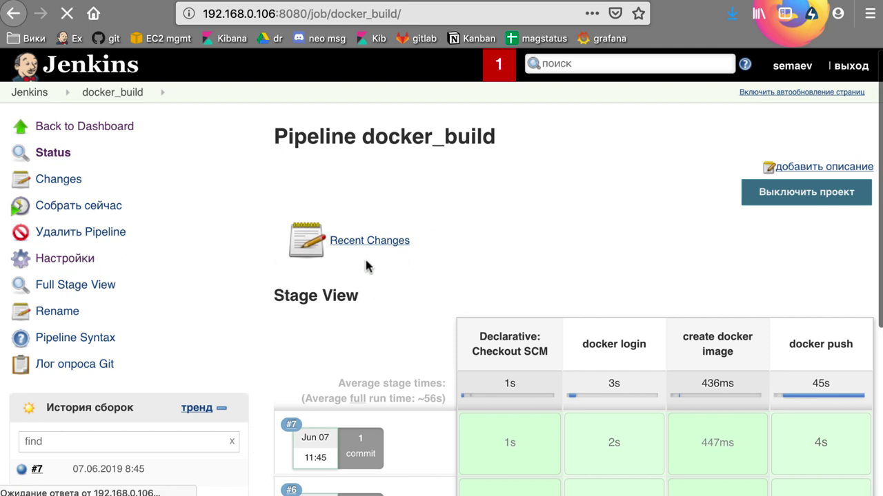
scroll(412, 322, down, 10)
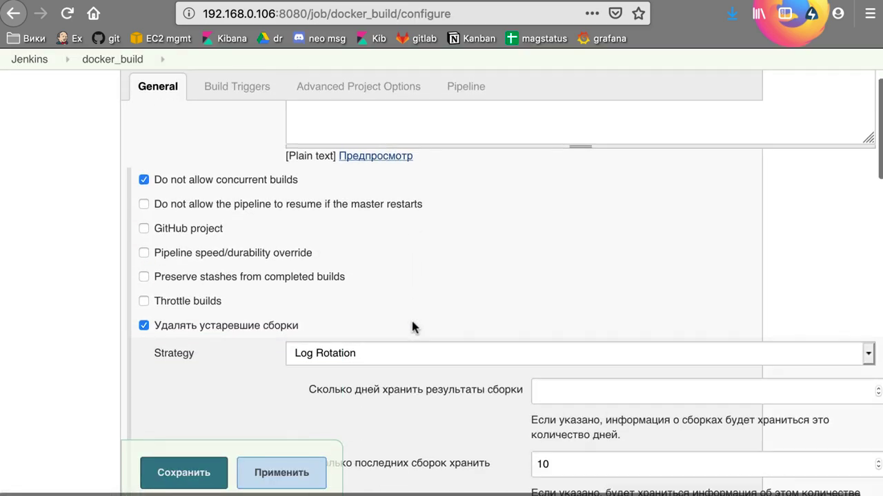
scroll(412, 328, down, 10)
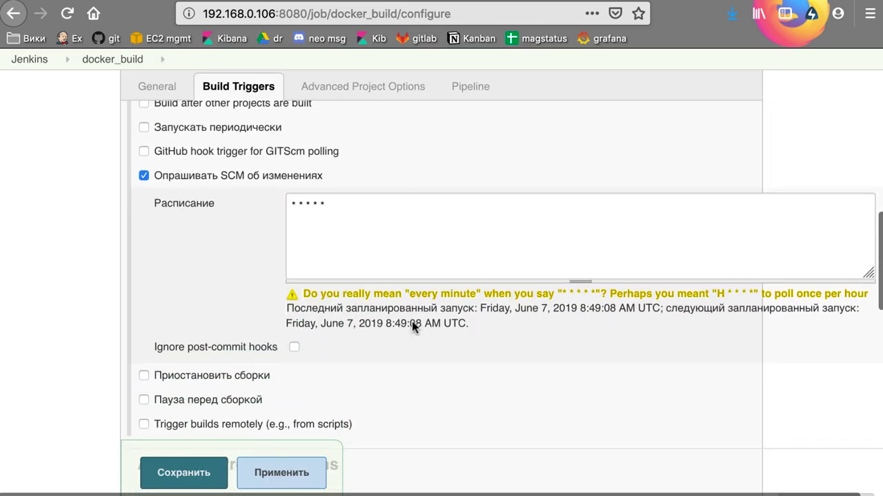
scroll(411, 321, down, 3)
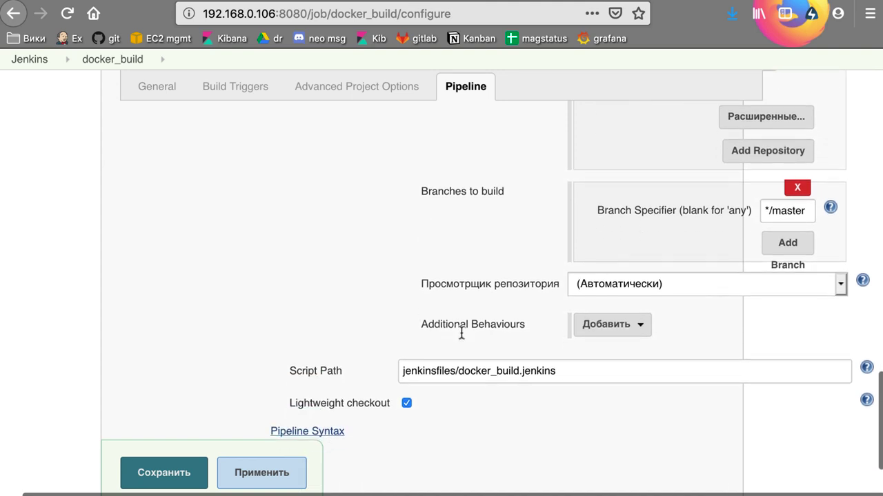
drag(427, 193, 504, 192)
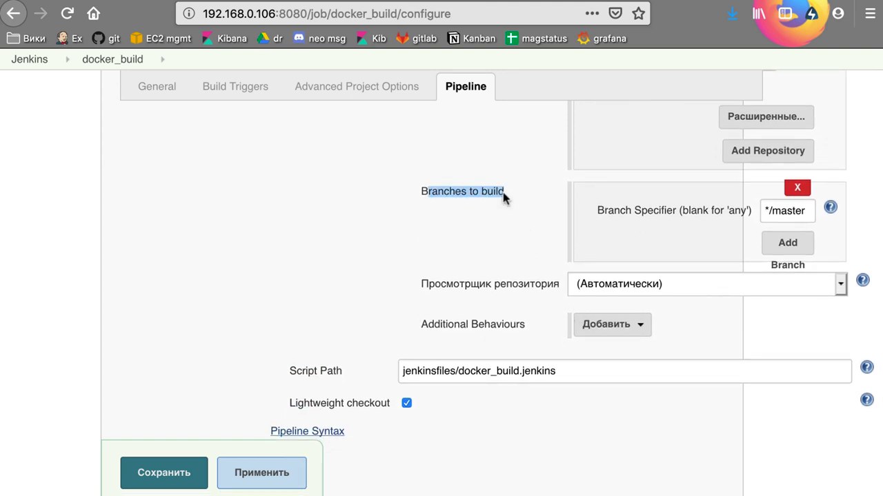
drag(769, 207, 813, 213)
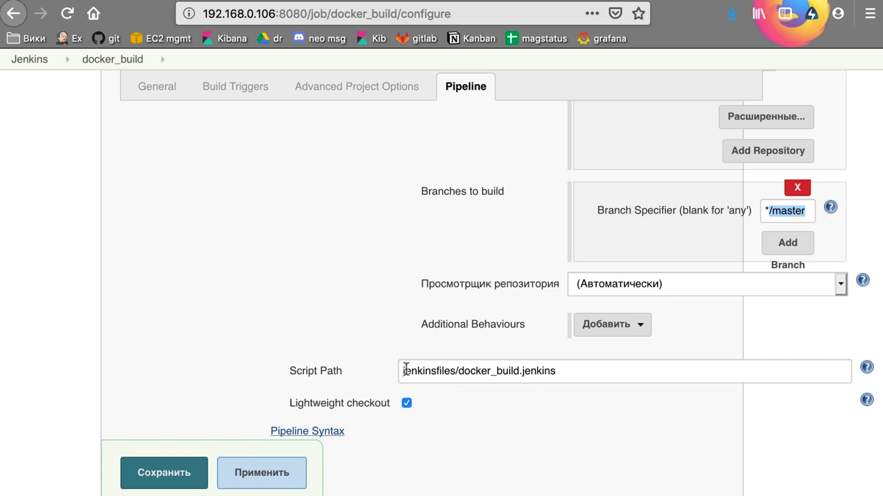
scroll(305, 327, up, 15)
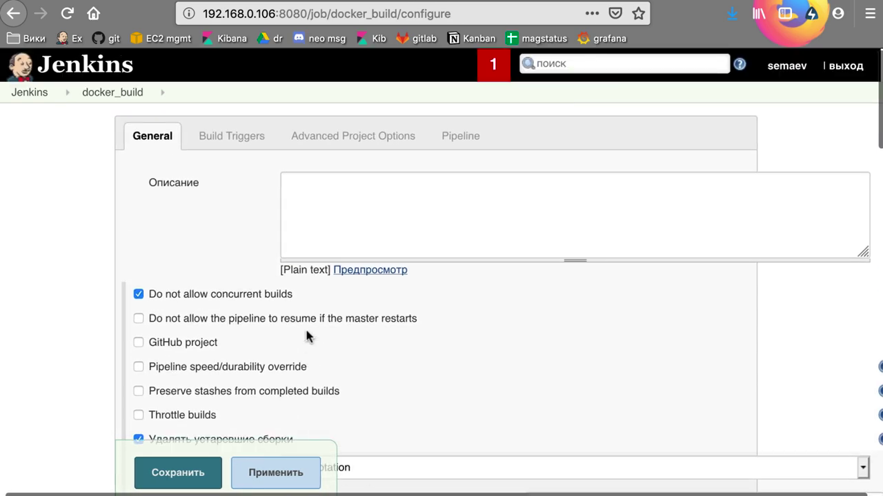
Delete the existing docker_build pipeline and confirm the deletion.
click(112, 92)
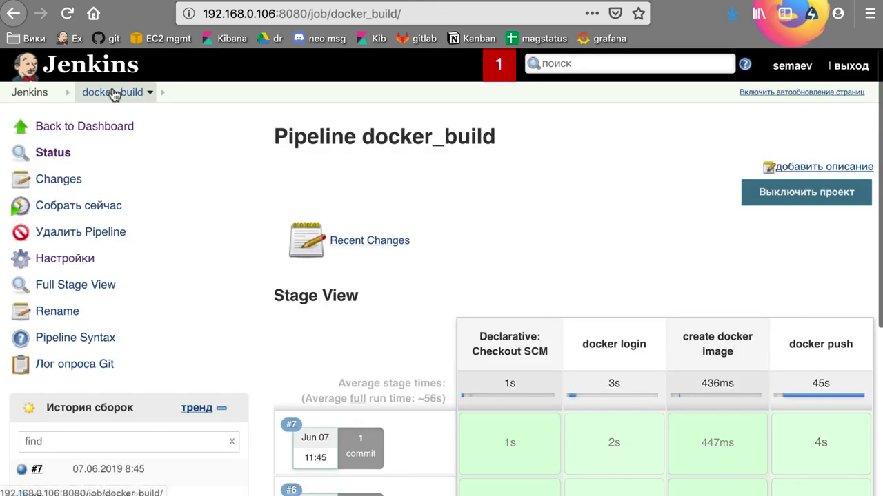
click(54, 235)
click(510, 249)
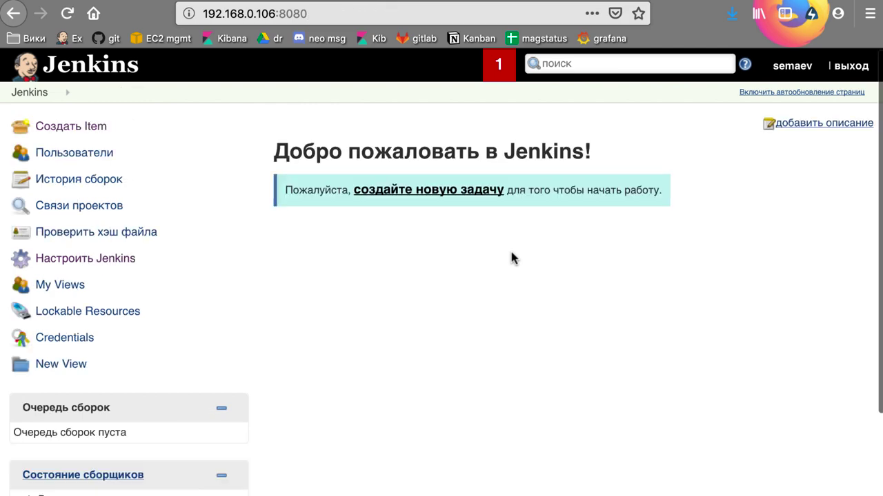
Create a Multibranch Pipeline item named "docker build" and set its display name to docker_build.
click(421, 187)
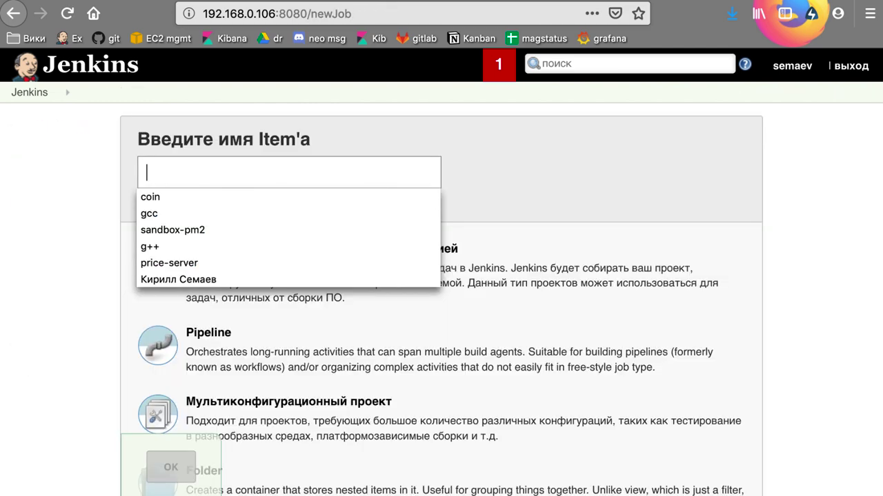
text(docker)
key(Down)
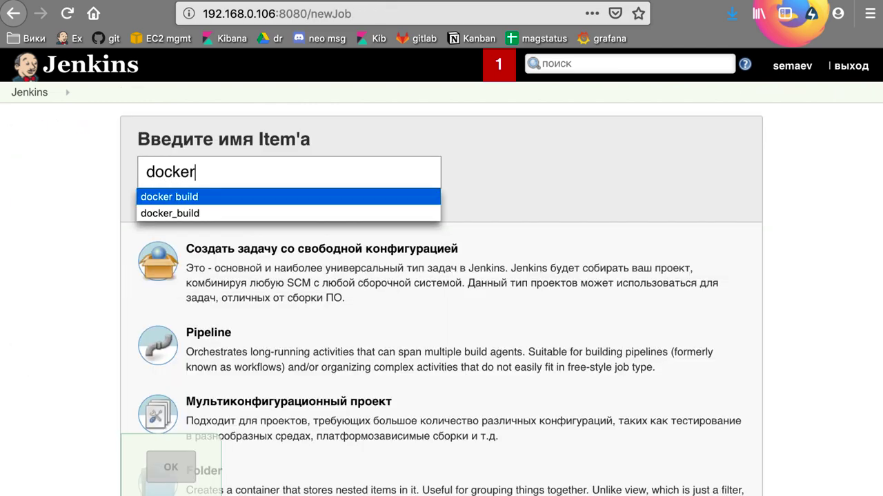
key(Return)
scroll(510, 315, down, 3)
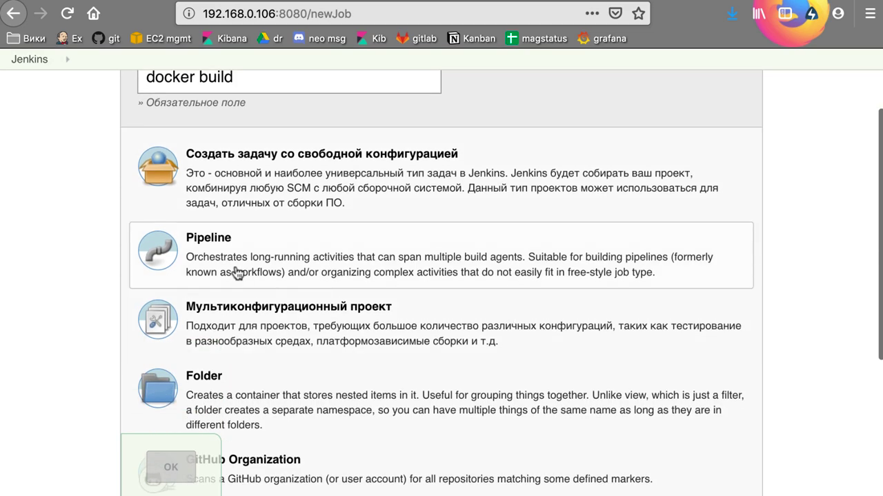
scroll(371, 345, down, 2)
scroll(371, 345, down, 2)
click(314, 385)
click(173, 467)
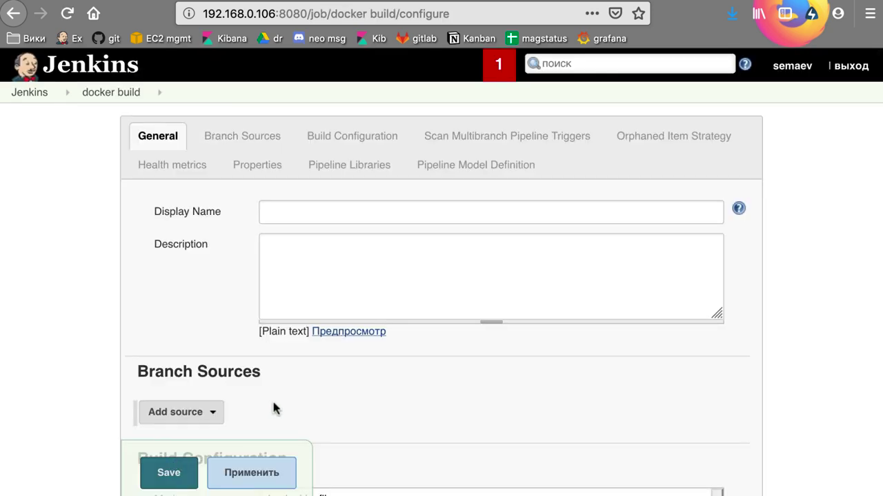
click(408, 213)
text(docker_build)
Add a GitHub branch source, enter the repository owner's account name and select the project_template repository.
scroll(513, 295, down, 4)
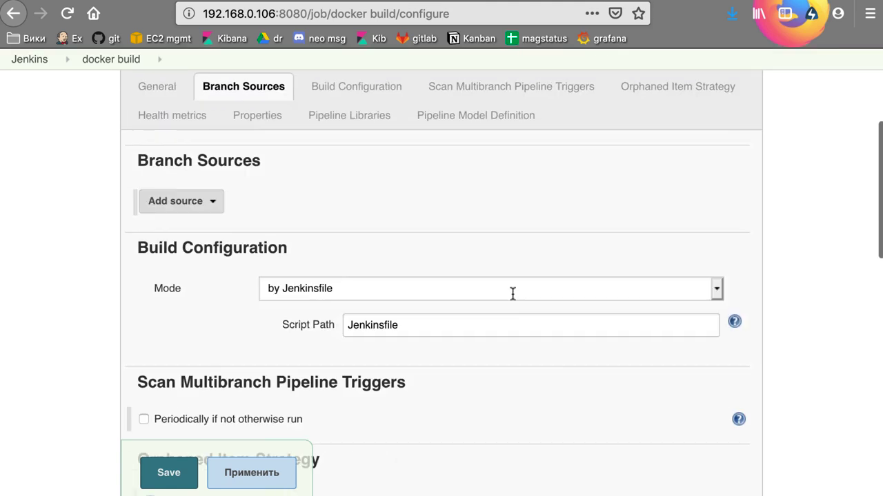
click(176, 181)
click(181, 222)
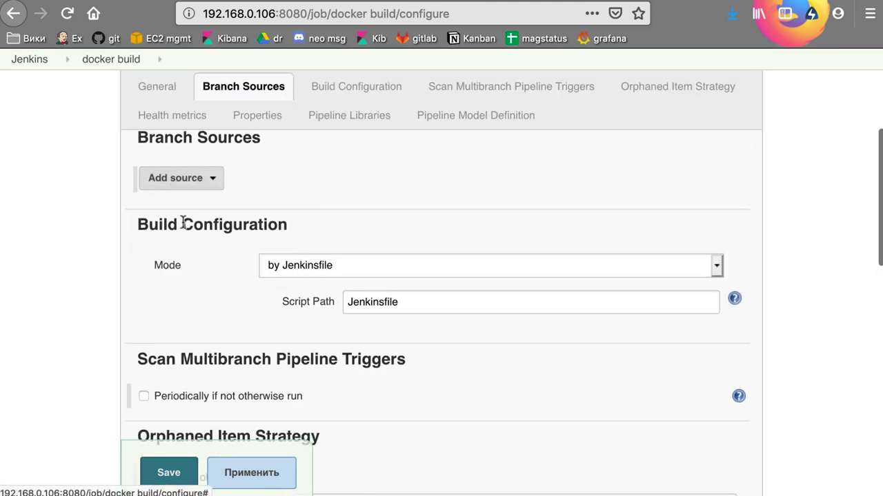
click(294, 270)
text(ksemaev)
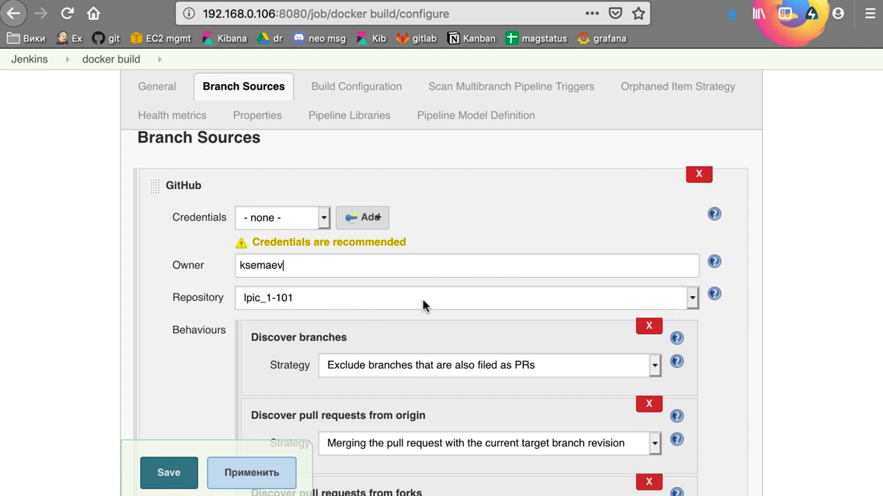
click(692, 298)
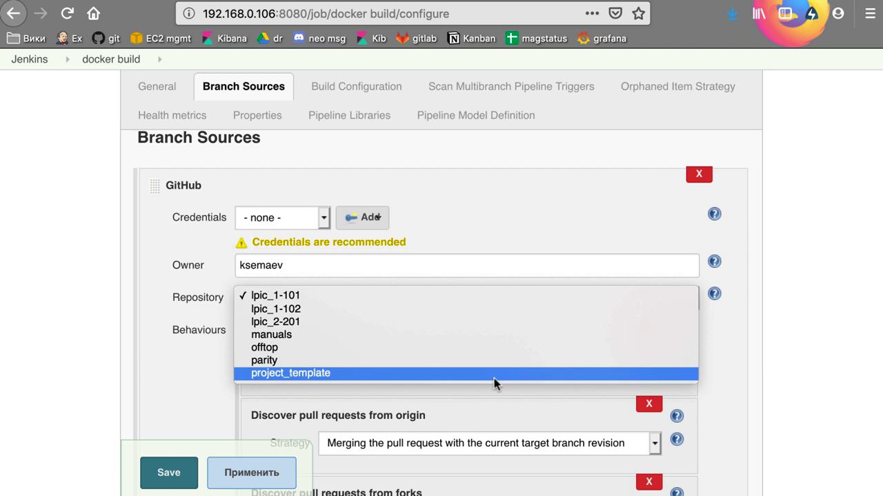
click(494, 377)
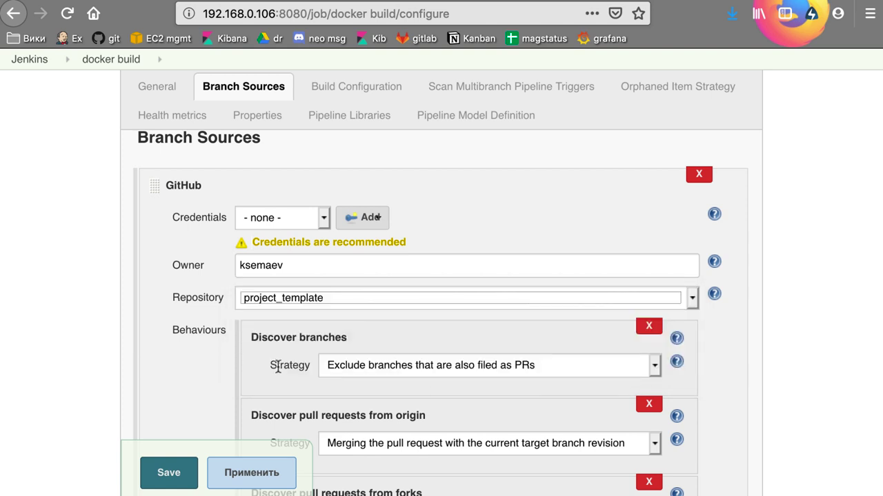
Examine the GitHub source's default behaviours for discovering branches and pull requests from origin and from forks.
scroll(277, 365, down, 3)
scroll(278, 365, down, 4)
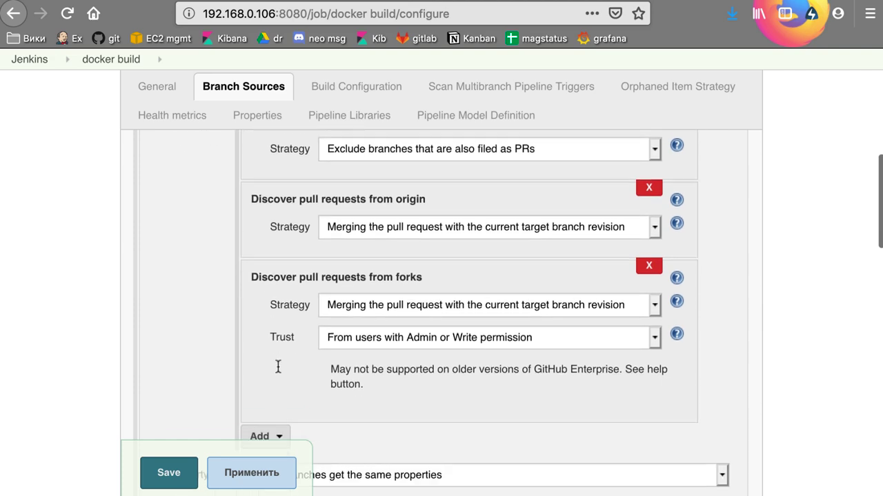
scroll(281, 371, up, 3)
scroll(279, 372, up, 3)
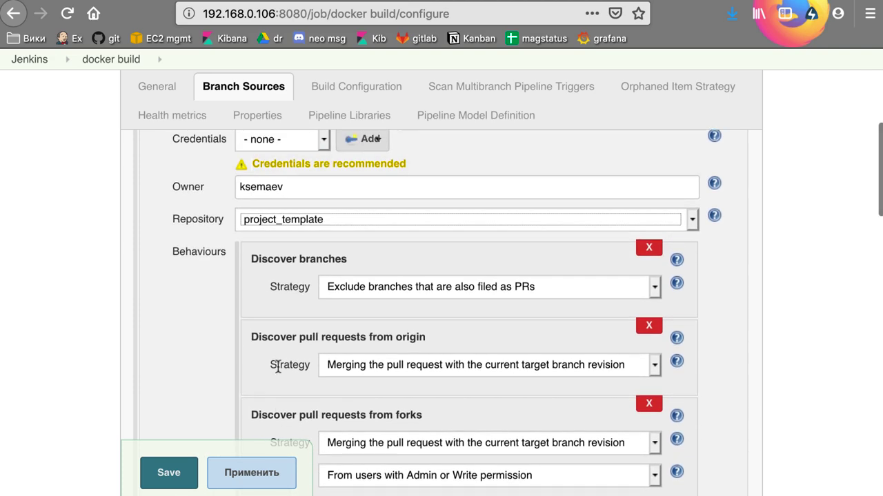
scroll(277, 369, up, 1)
scroll(277, 367, down, 2)
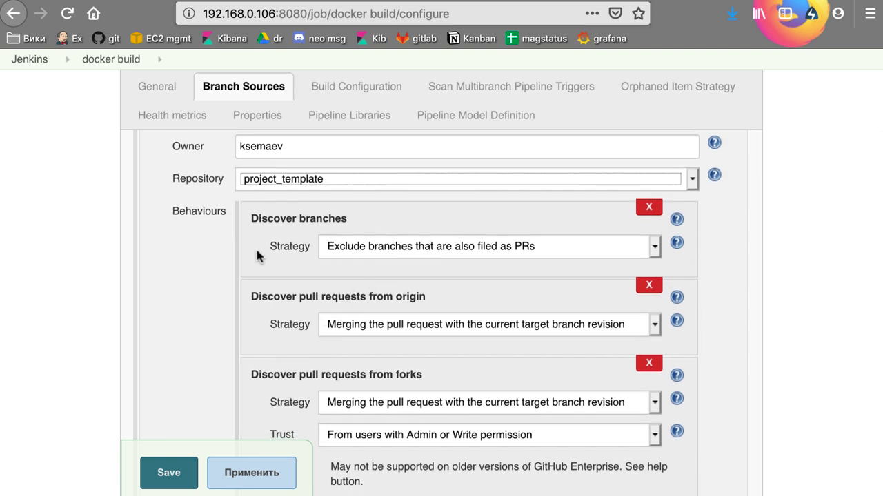
scroll(397, 286, down, 3)
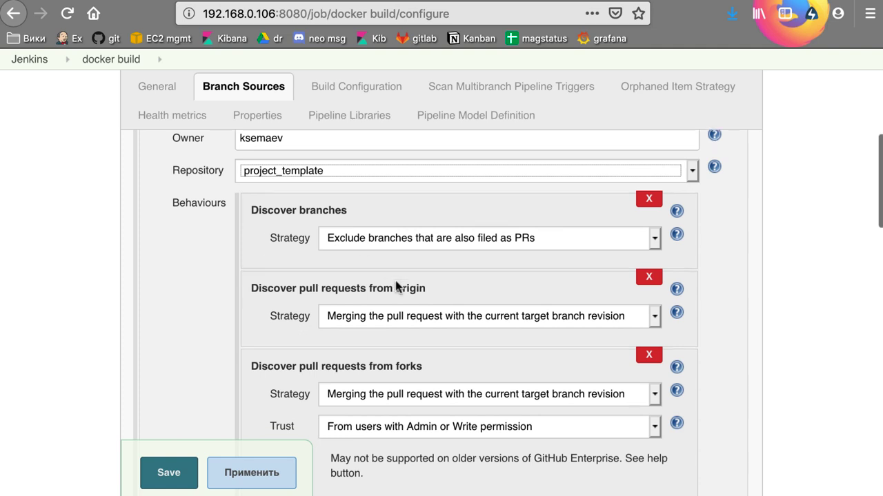
scroll(397, 286, down, 3)
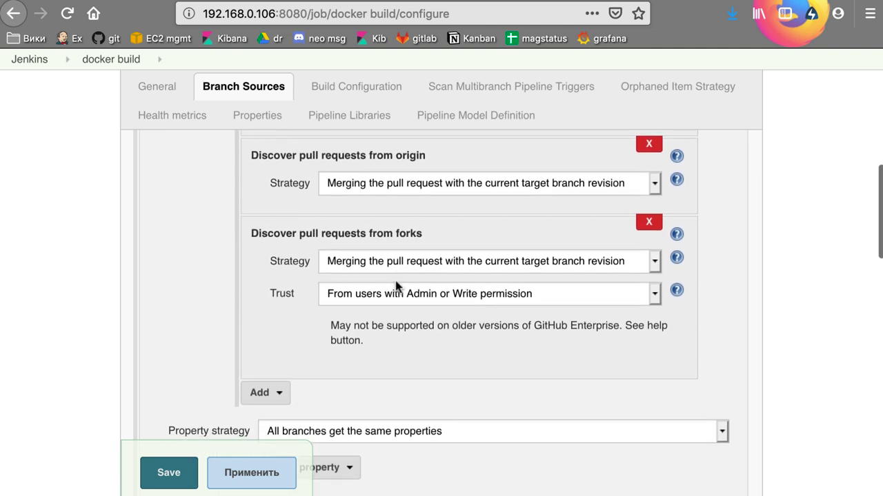
Add the "Clean before checkout" behaviour to the GitHub branch source.
scroll(374, 283, down, 2)
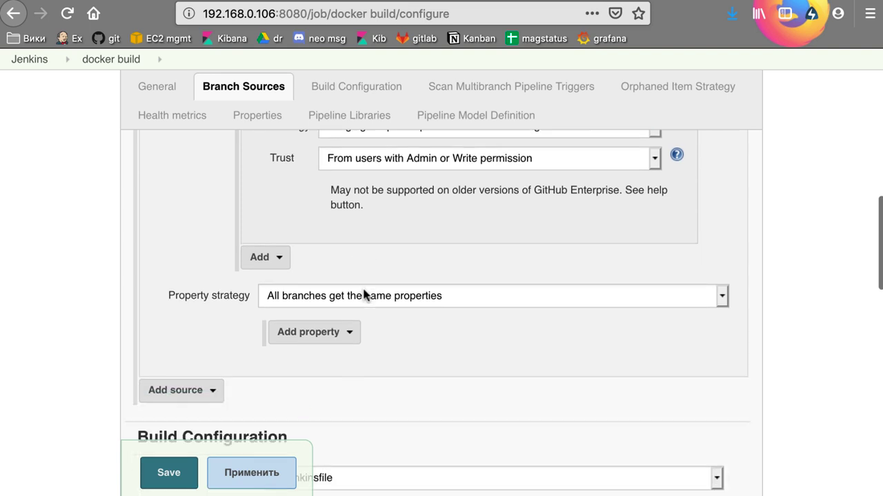
click(265, 258)
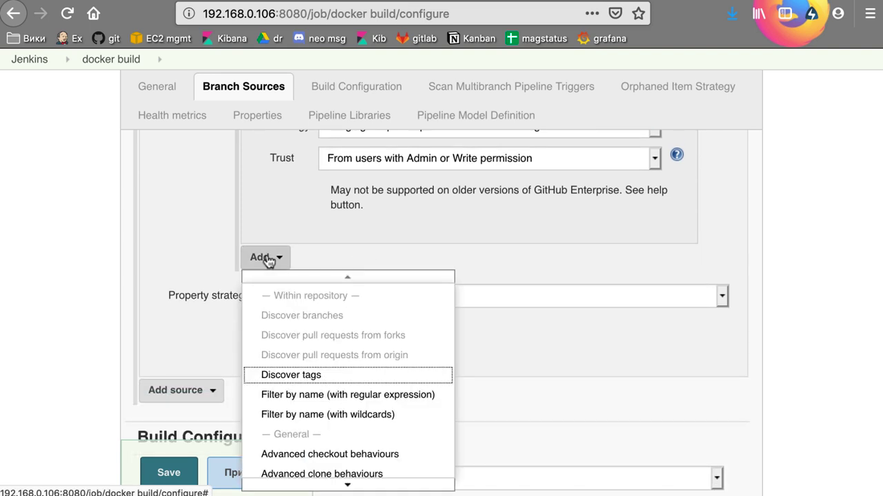
scroll(276, 390, down, 2)
mouse_move(321, 433)
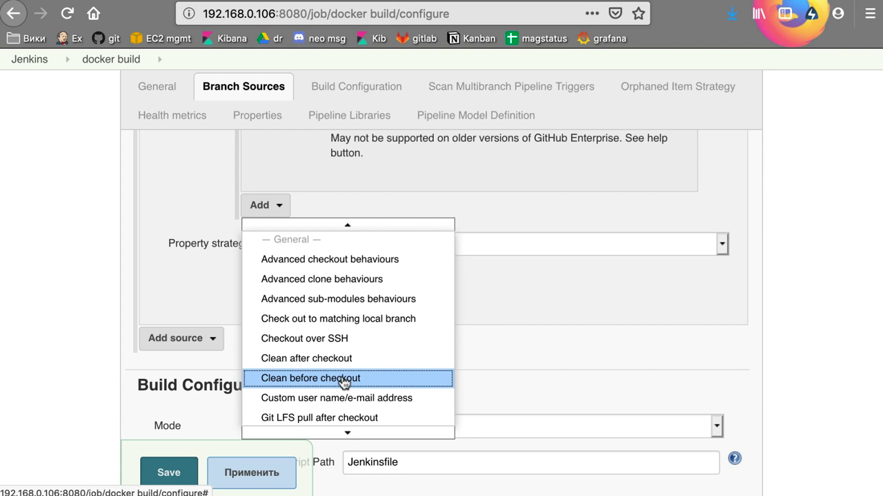
click(343, 378)
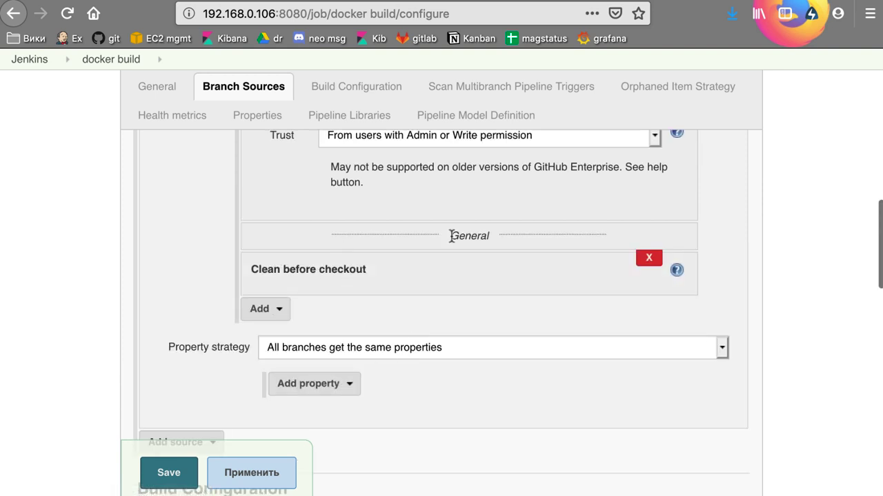
Add the "Prune stale remote-tracking branches" behaviour to the GitHub branch source.
click(278, 312)
scroll(386, 234, down, 2)
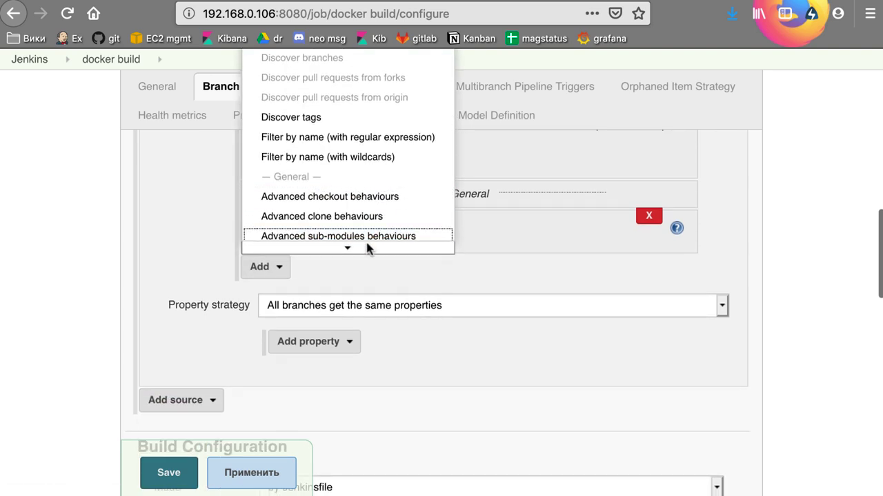
mouse_move(367, 250)
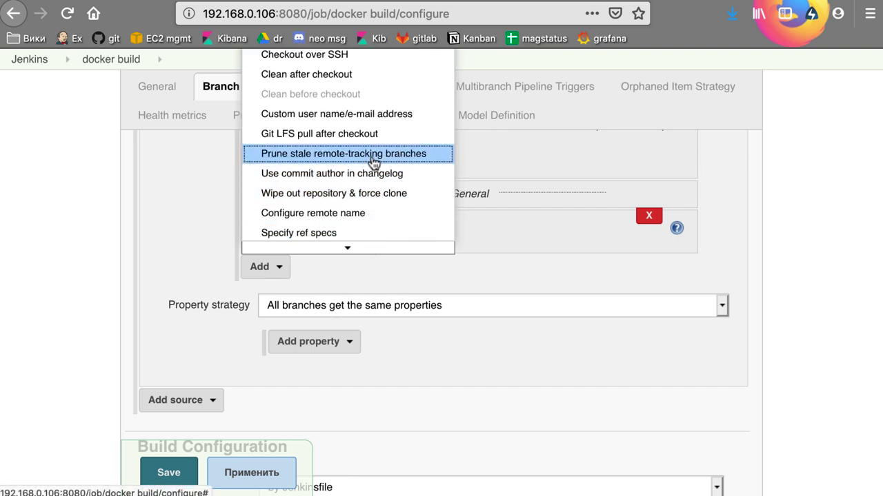
click(373, 157)
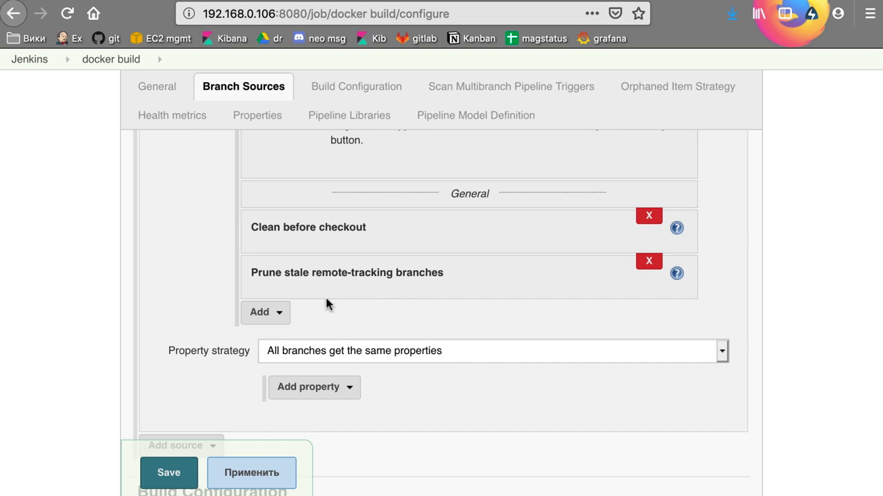
Check the build configuration's script path, switch to the project_template repository on GitHub and open docker_build.jenkins in the jenkinsfiles folder.
scroll(197, 197, down, 5)
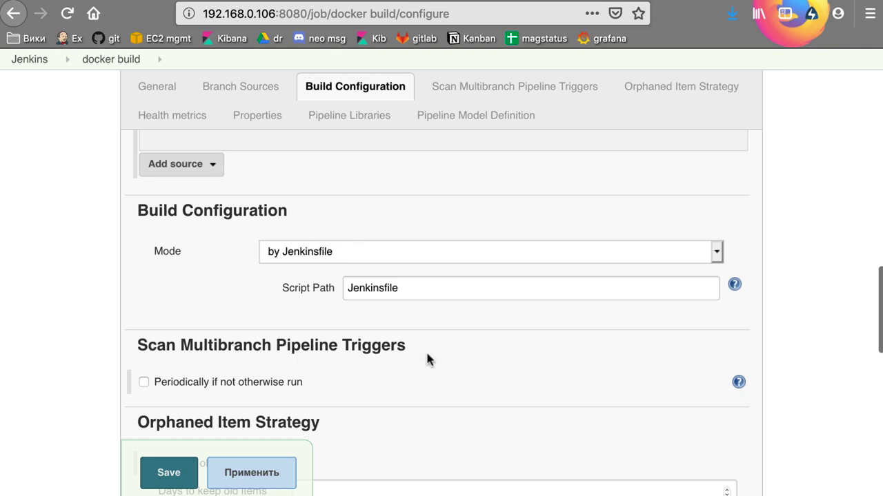
click(547, 2)
scroll(150, 424, down, 3)
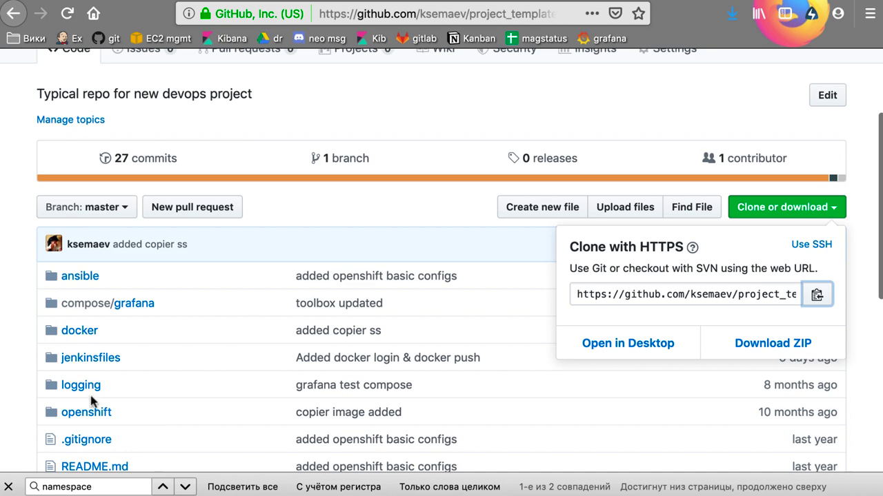
click(82, 359)
click(161, 378)
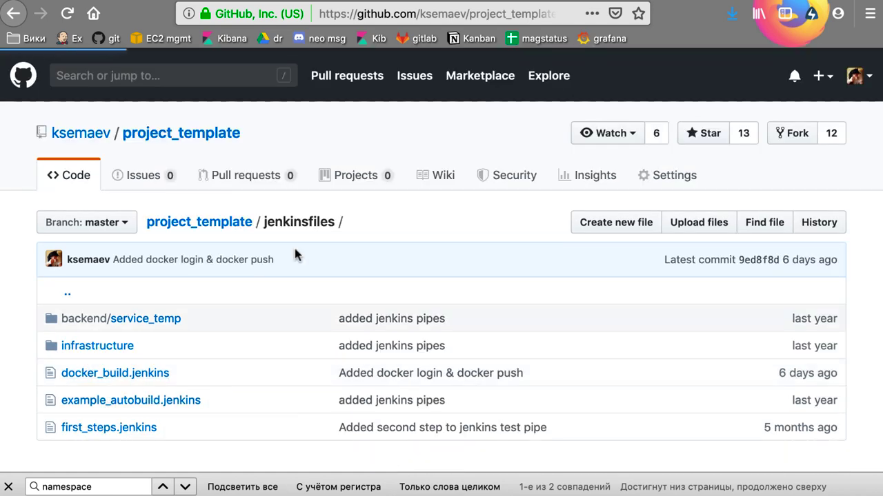
Copy the Jenkinsfile path from the GitHub address and set the Jenkins job's Script Path to jenkinsfiles/docker_build.jenkins.
scroll(481, 10, right, 5)
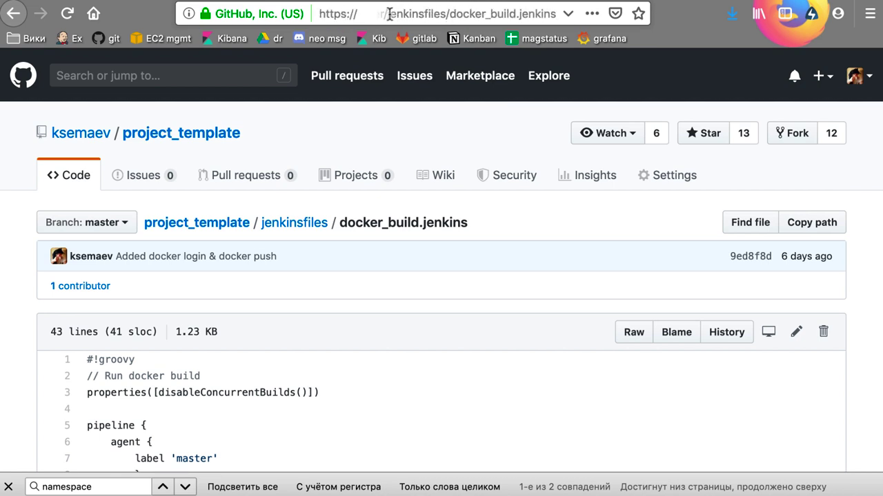
drag(387, 14, 566, 25)
key(ctrl+c)
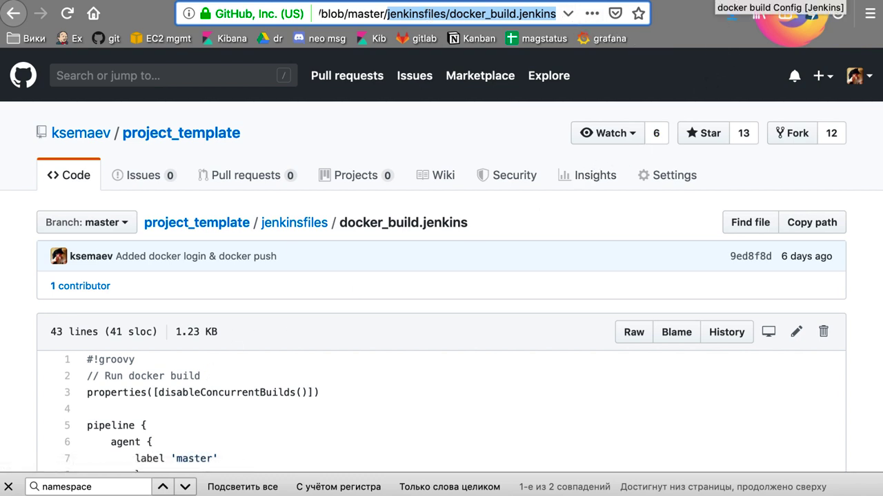
click(758, 3)
drag(414, 287, 307, 287)
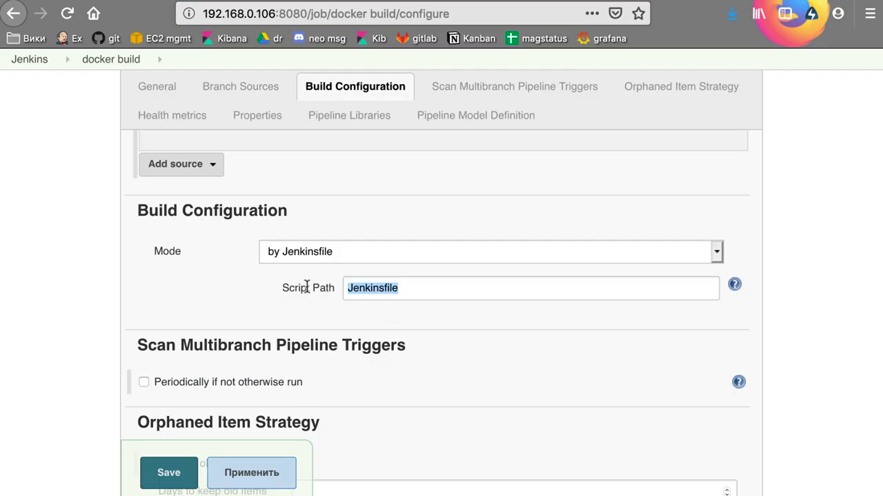
key(ctrl+v)
Enable the periodic scan trigger for the multibranch pipeline with an interval of 1 minute.
scroll(487, 322, down, 3)
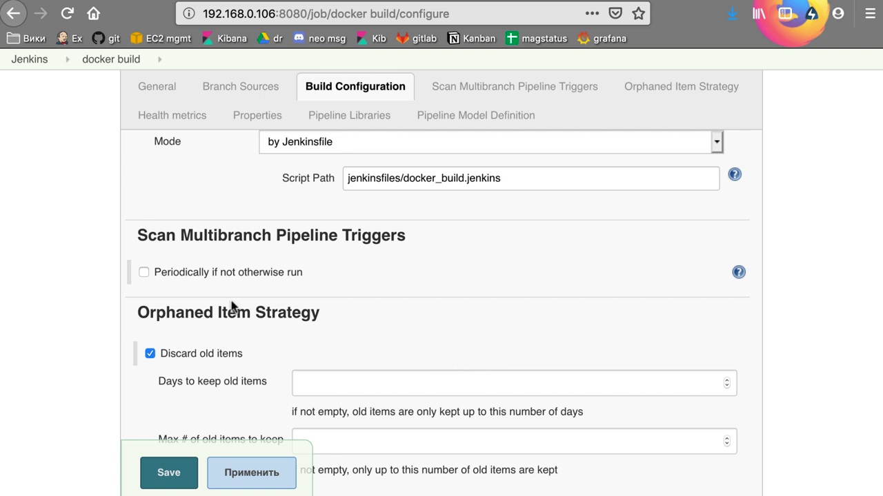
click(143, 272)
click(305, 301)
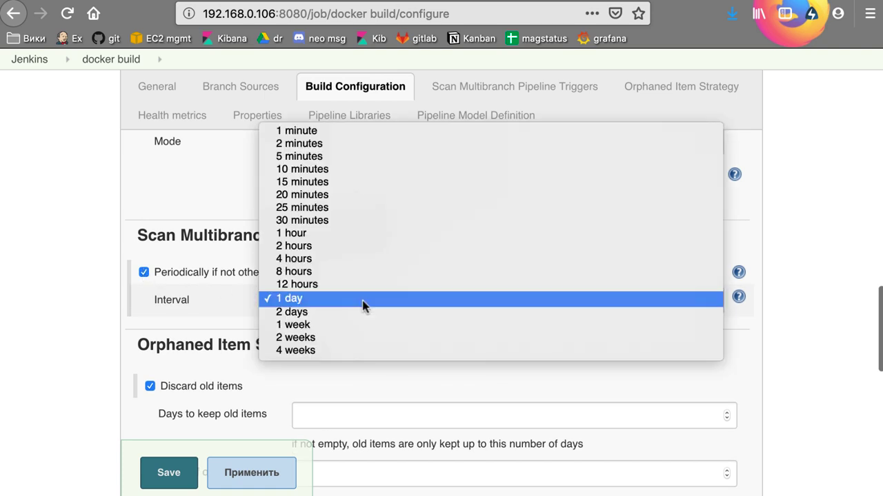
click(366, 132)
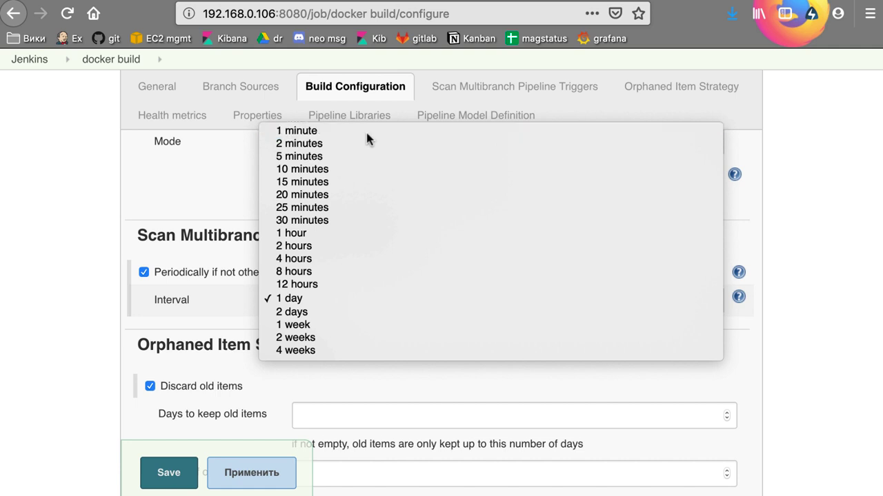
Set the orphaned item strategy to keep old items for 4 days and at most 4 items, and save the job configuration.
scroll(364, 367, down, 2)
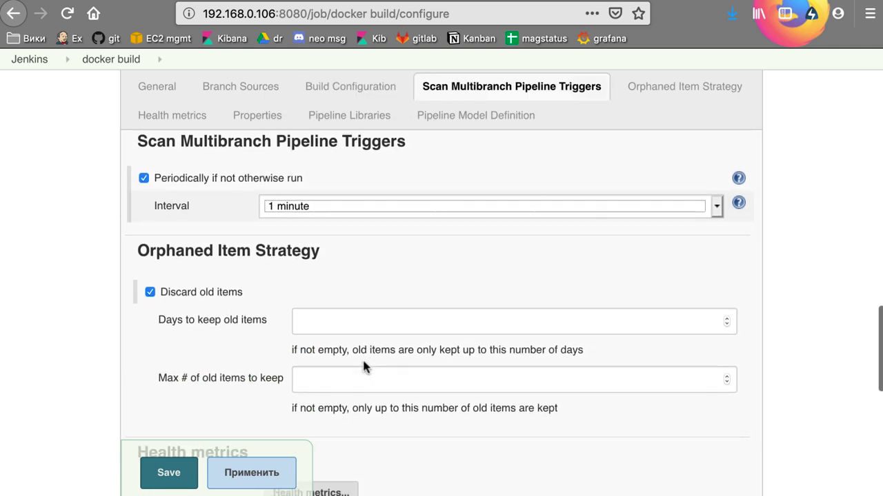
click(347, 307)
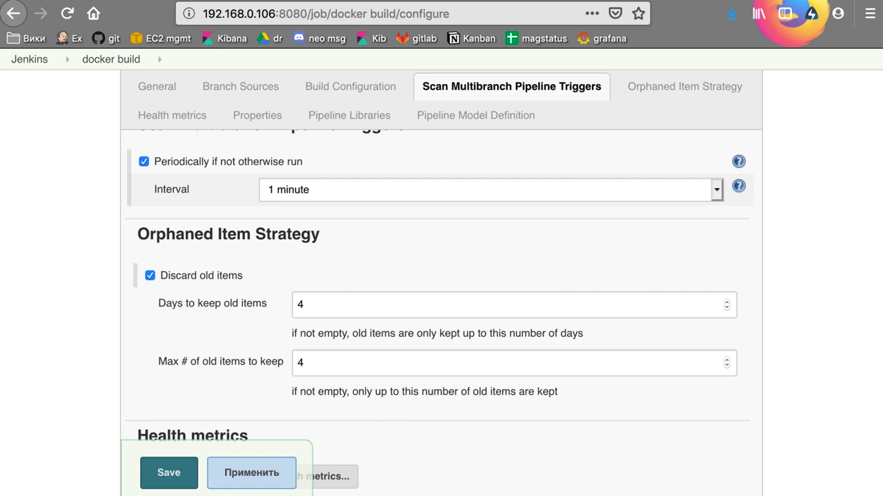
scroll(441, 310, down, 10)
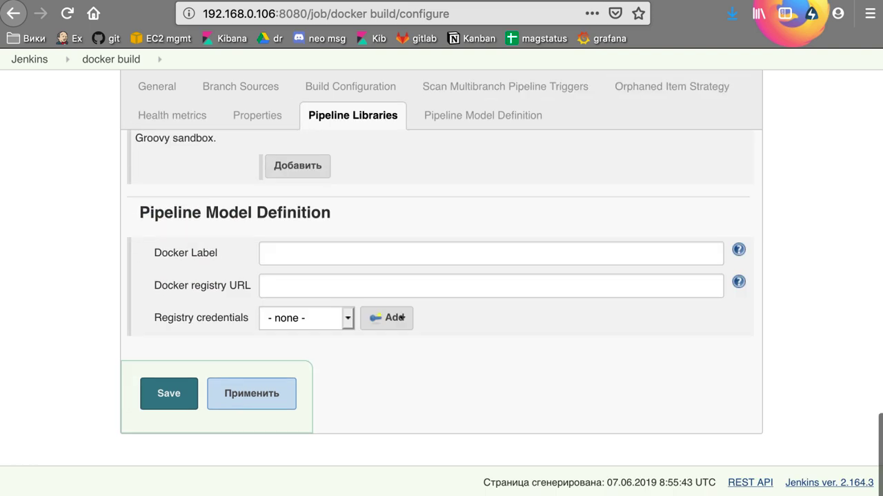
click(165, 396)
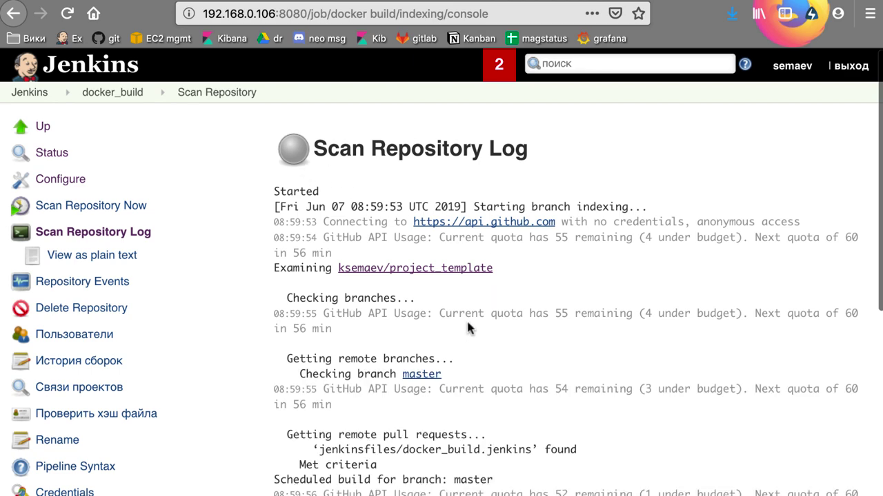
Examine the repository scan log for the detected Jenkinsfile and scheduled branches, and open the master branch of docker_build.
scroll(387, 376, down, 3)
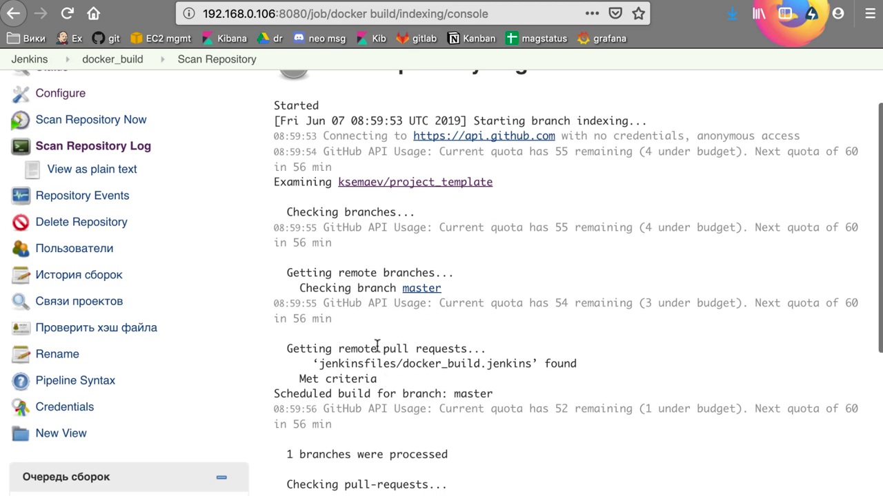
drag(319, 363, 530, 364)
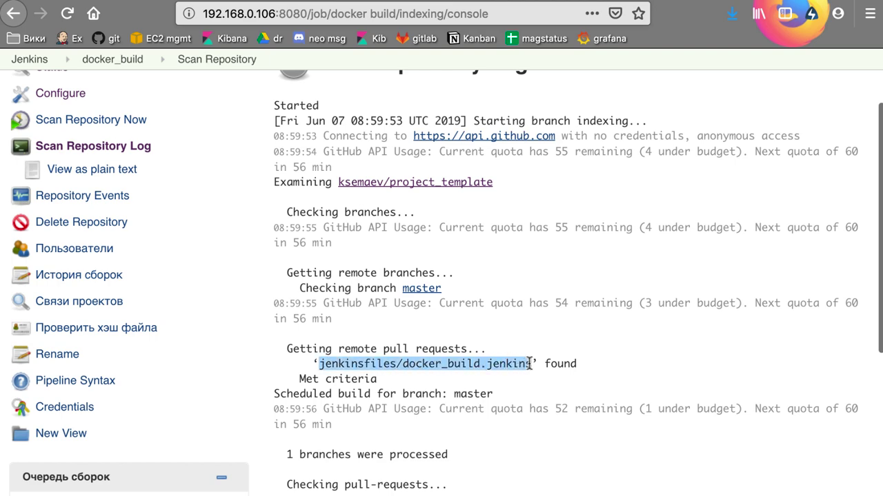
scroll(427, 402, down, 5)
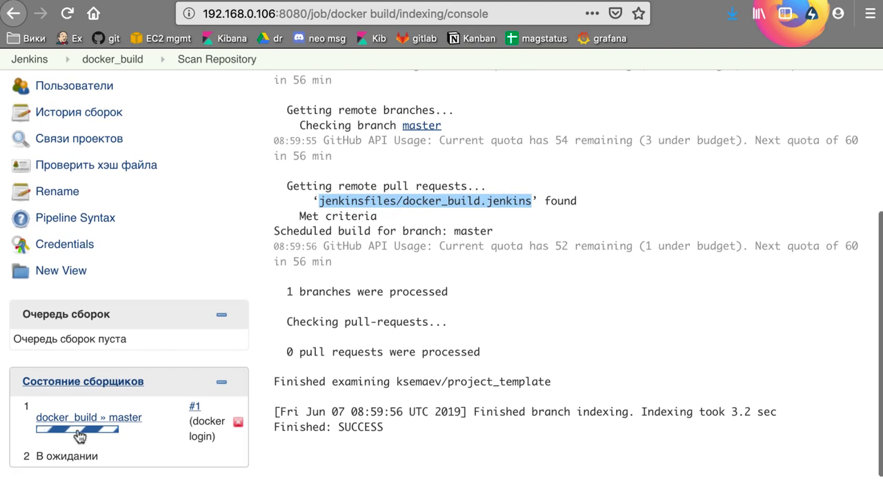
scroll(144, 404, up, 8)
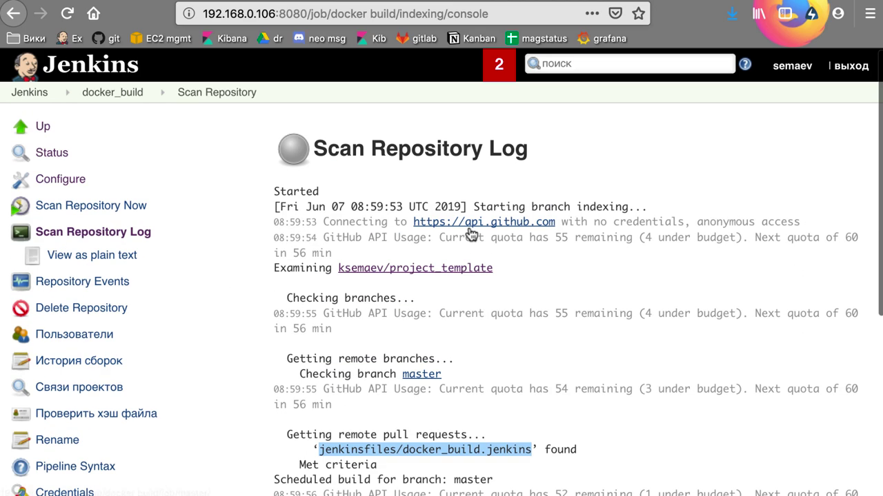
click(113, 94)
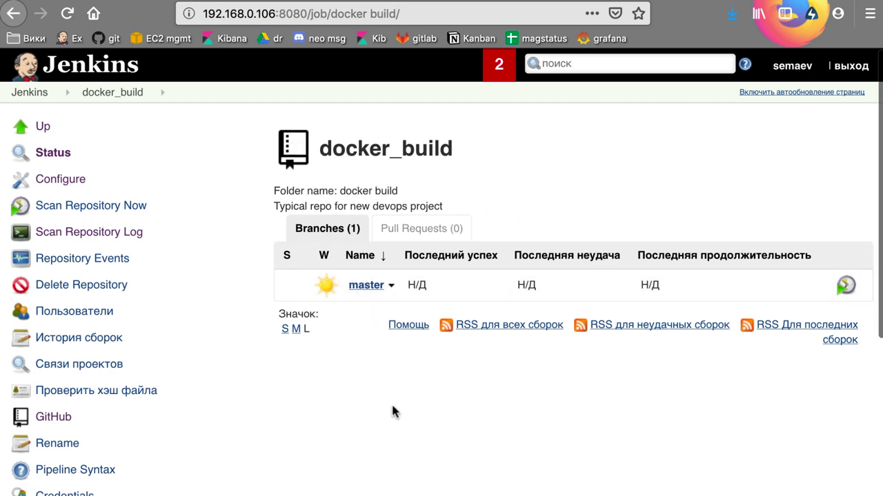
click(367, 285)
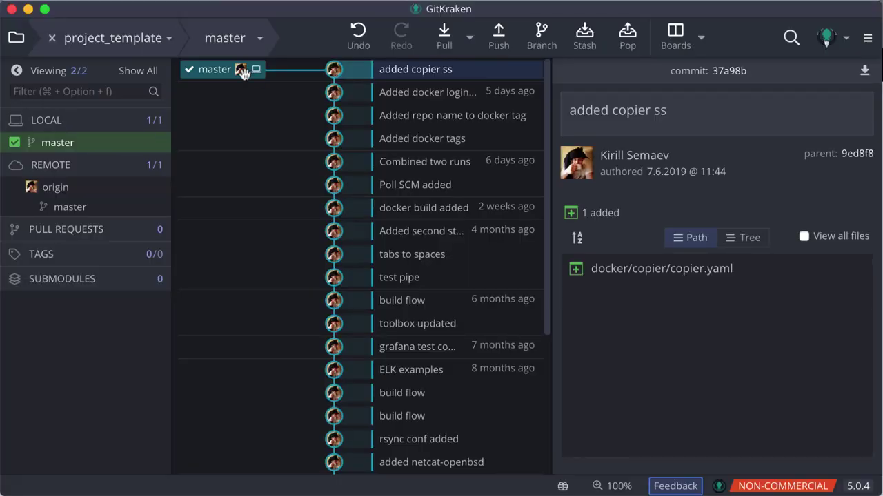
Switch to GitKraken and create a branch named example_branch_1 at the latest commit of master.
right_click(219, 72)
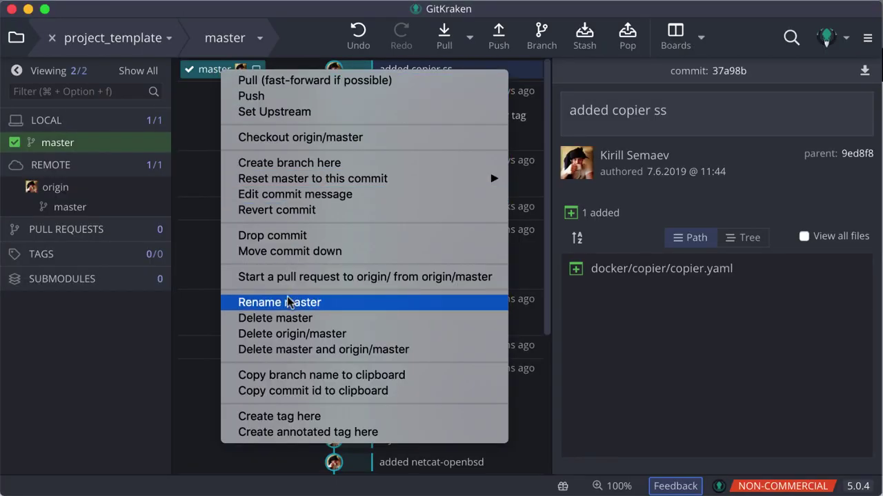
click(349, 163)
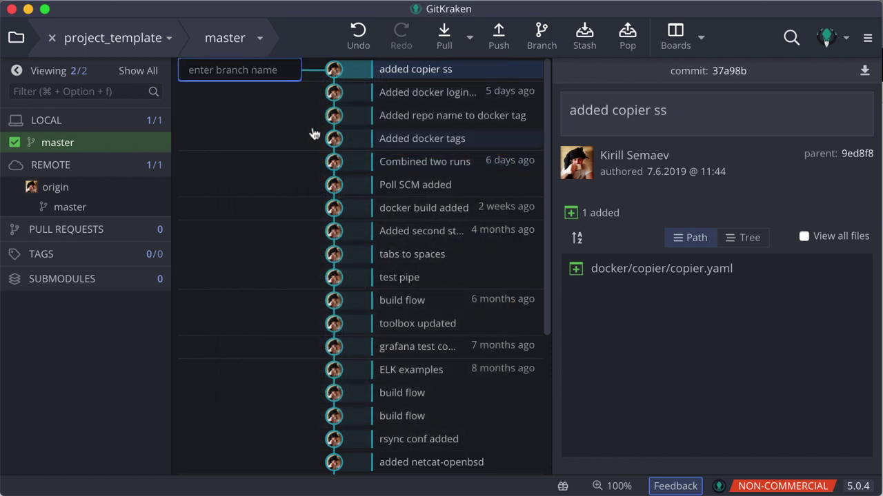
text(example_branch_)
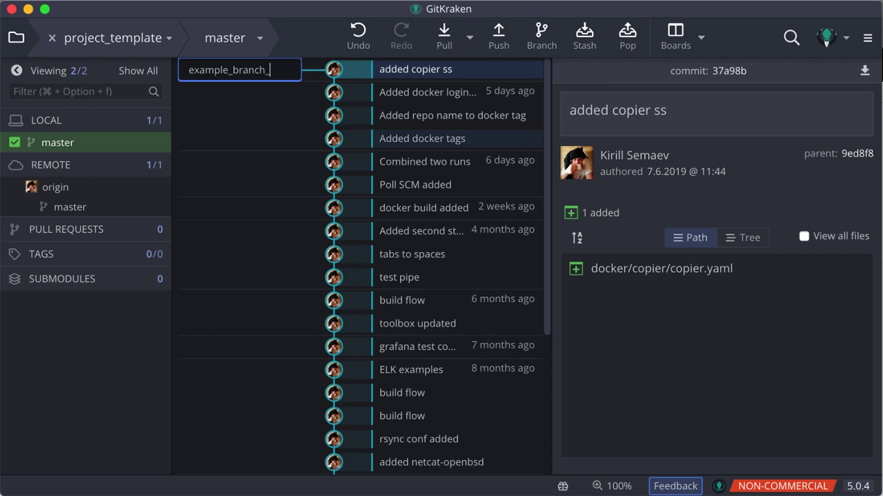
text(1)
key(Return)
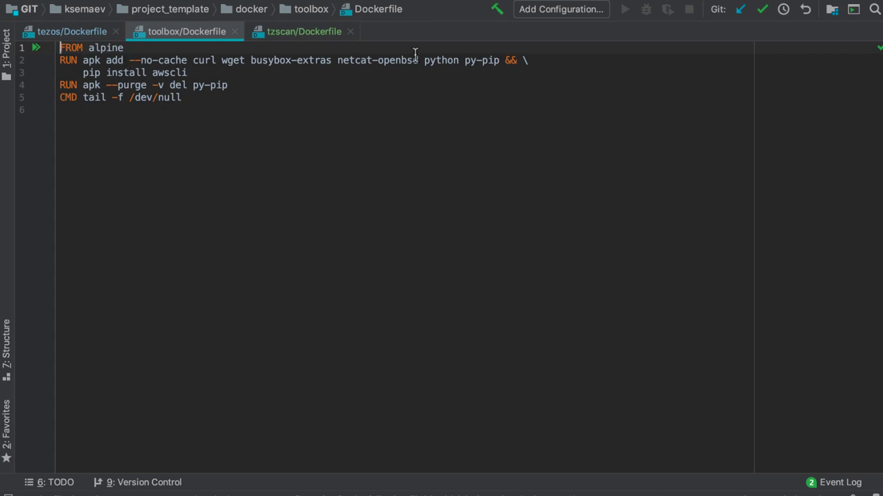
text(busybox-extras)
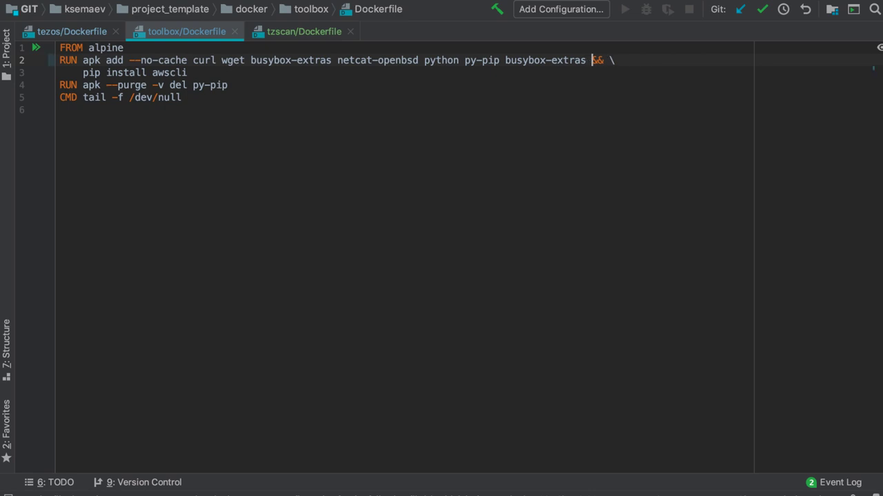
click(580, 61)
key(BackSpace)
key(BackSpace)
key(BackSpace)
key(BackSpace)
key(BackSpace)
key(BackSpace)
key(BackSpace)
key(BackSpace)
key(BackSpace)
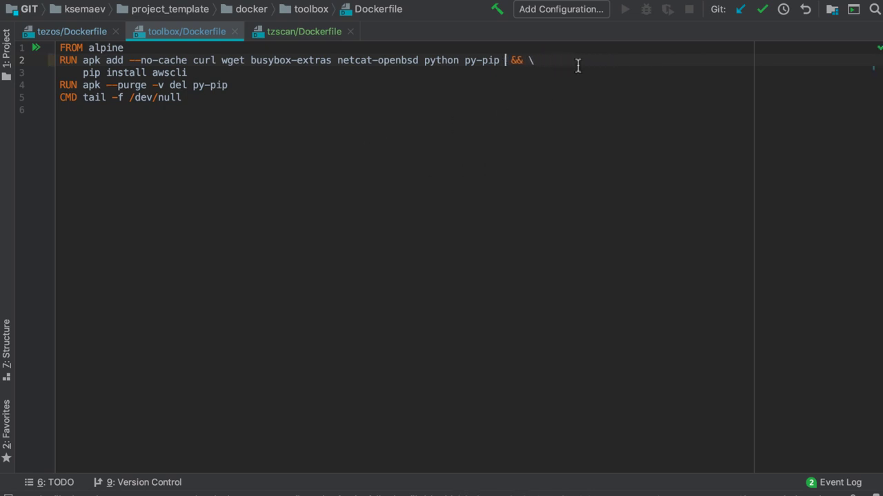
Add postgresql-client after py-pip in the apk add package list of toolbox/Dockerfile.
text(postgresql-client)
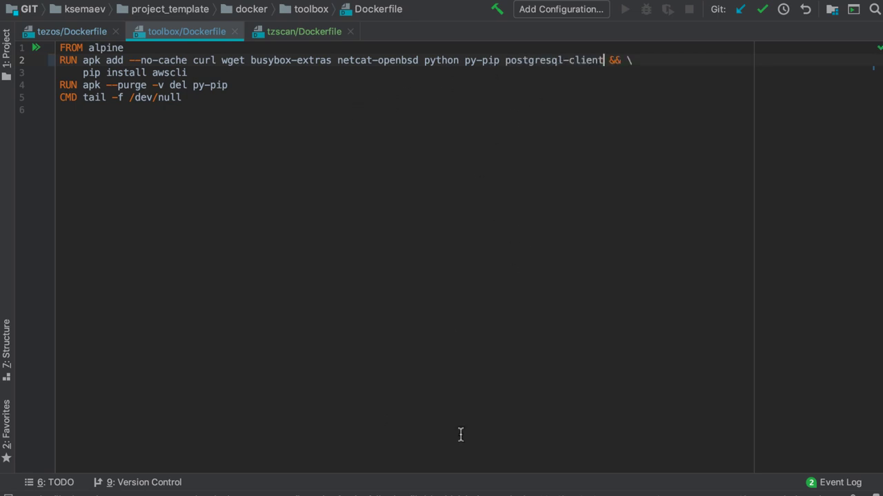
Switch to GitKraken, stage the toolbox Dockerfile change, review its diff and commit it with the summary "added psql client".
key(super+Tab)
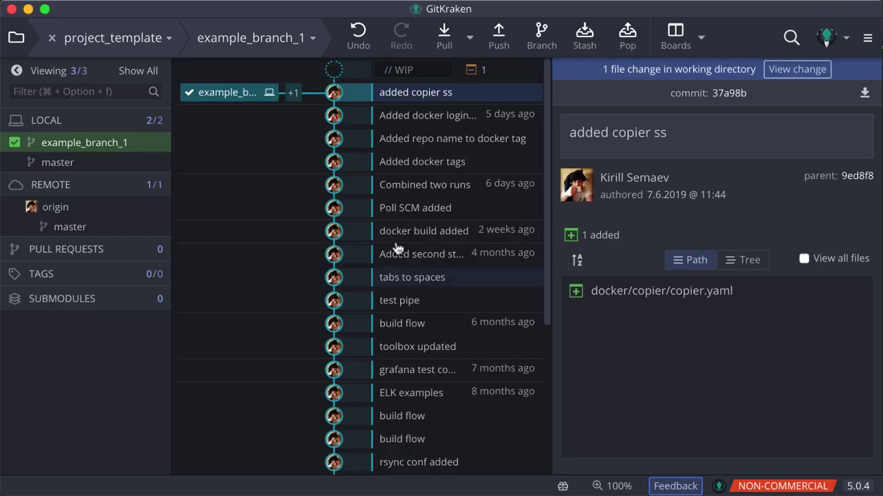
click(337, 72)
click(822, 131)
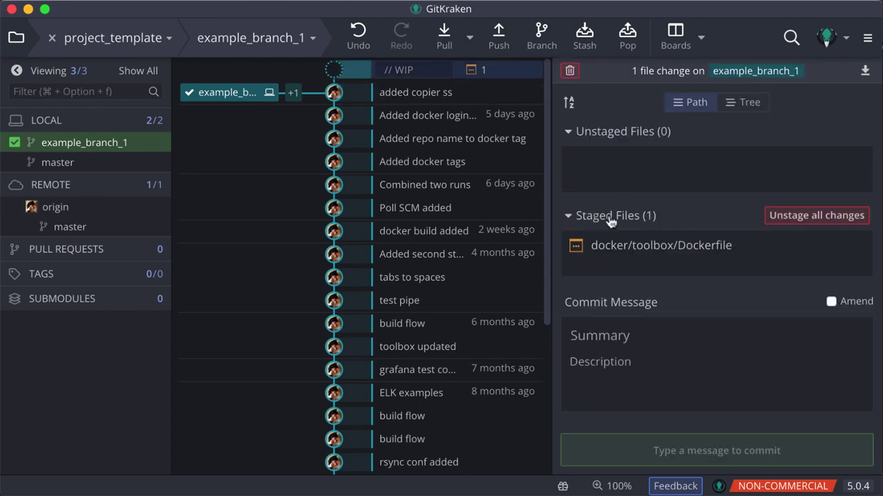
click(604, 341)
text(adde)
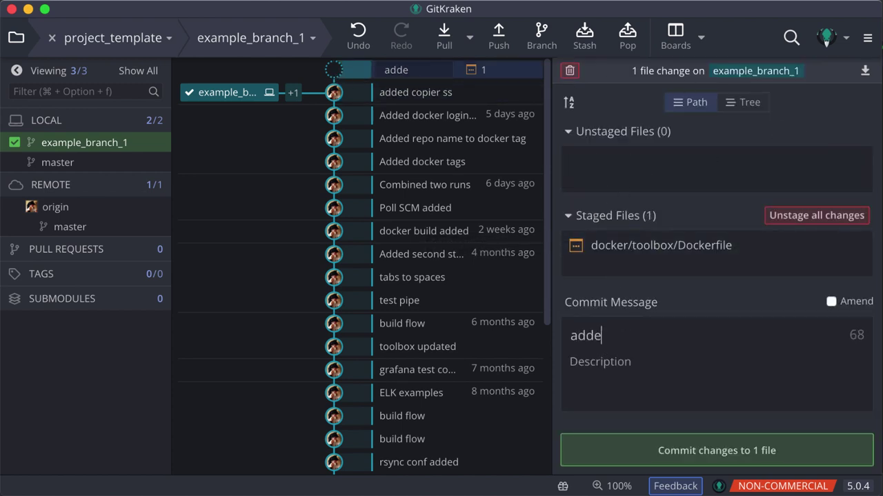
text(d psql client)
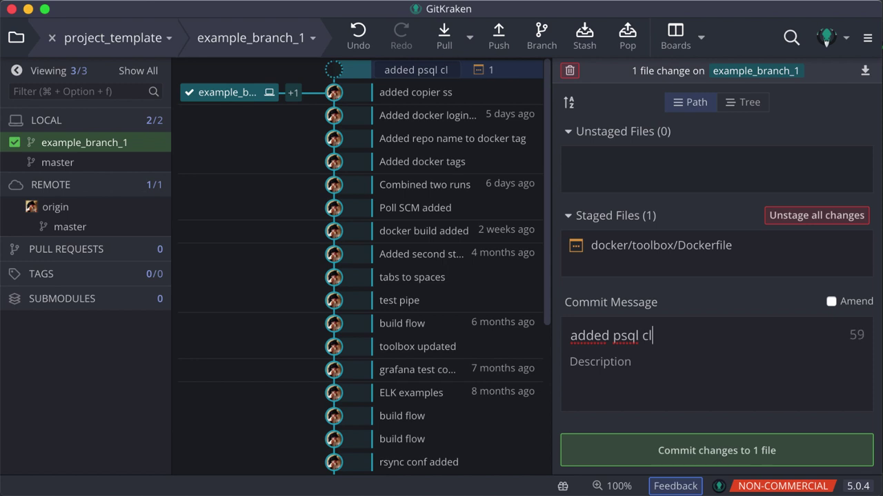
click(654, 249)
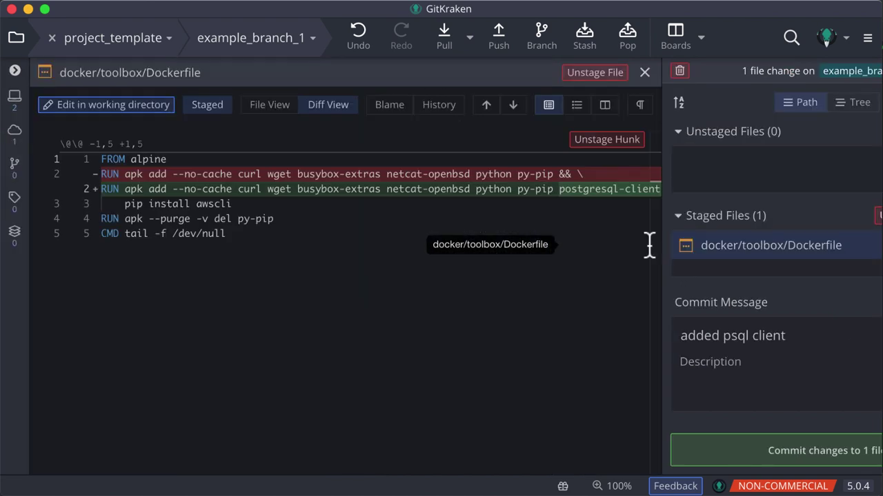
click(644, 72)
click(589, 457)
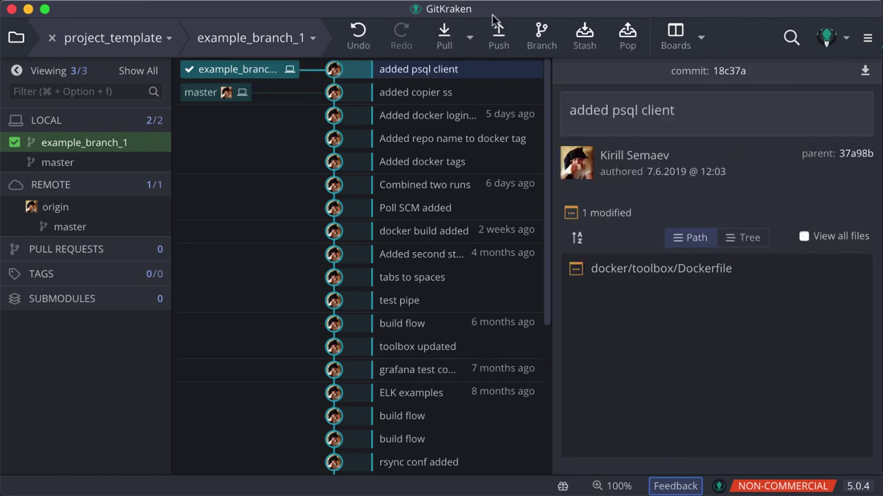
Push example_branch_1 to the origin remote under the same branch name.
click(499, 34)
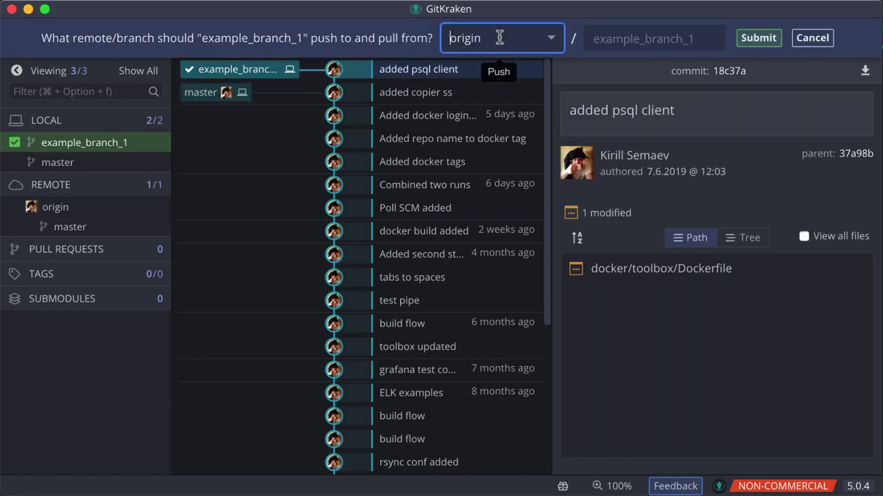
click(774, 40)
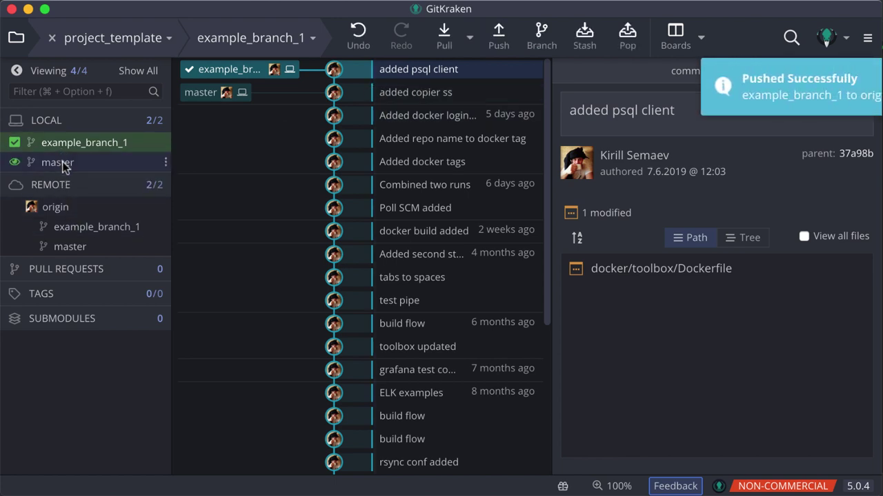
Check out master and create a branch named example_branch_2 at its "added copier ss" commit.
click(198, 95)
click(209, 71)
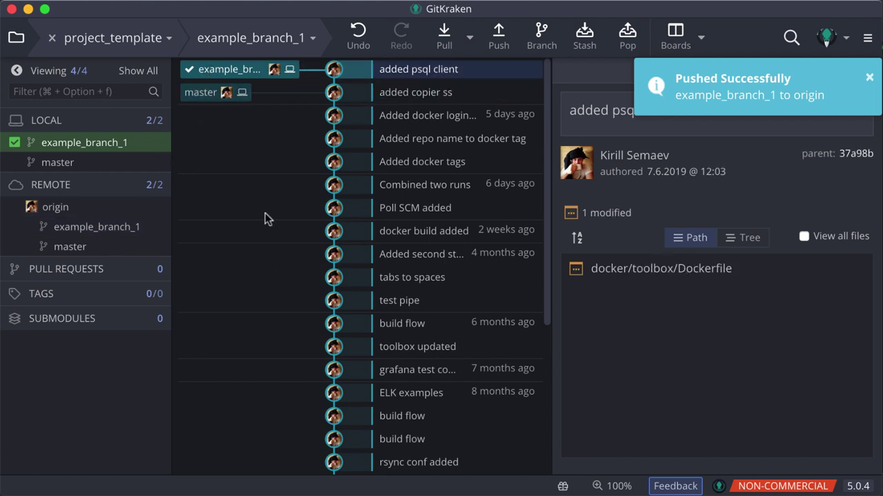
double_click(206, 92)
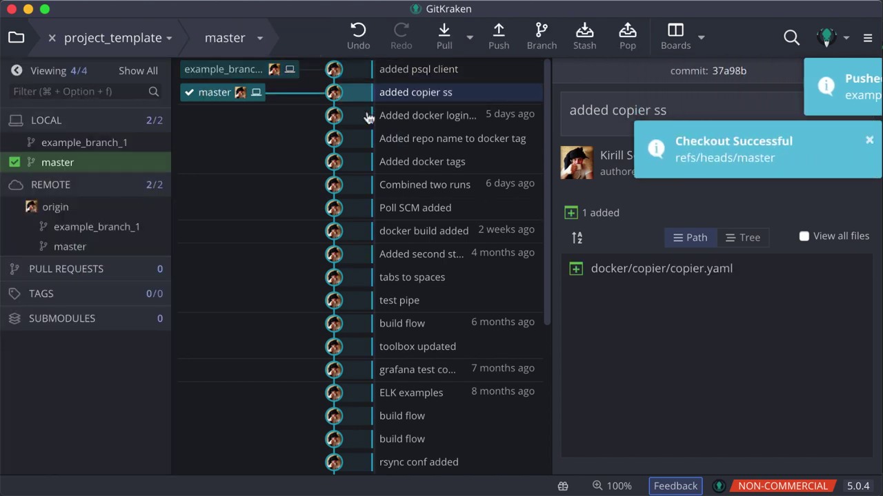
right_click(204, 93)
mouse_move(291, 204)
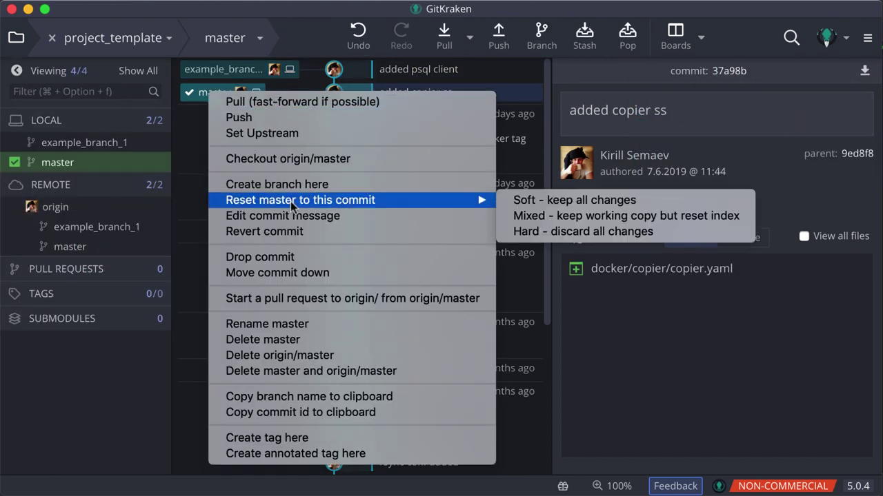
click(301, 185)
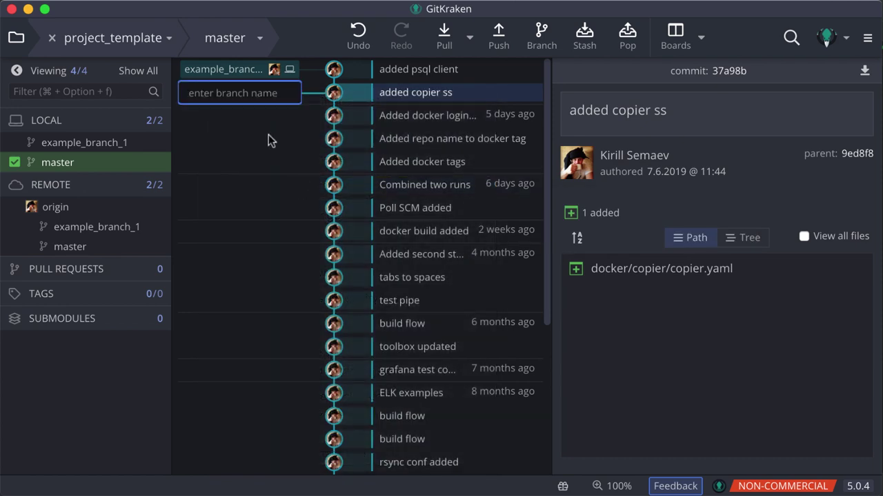
text(example_branch_2)
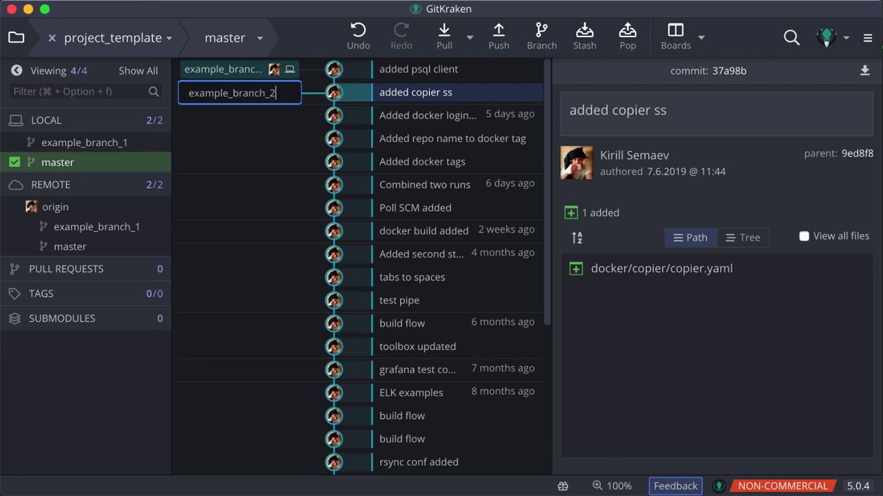
key(Return)
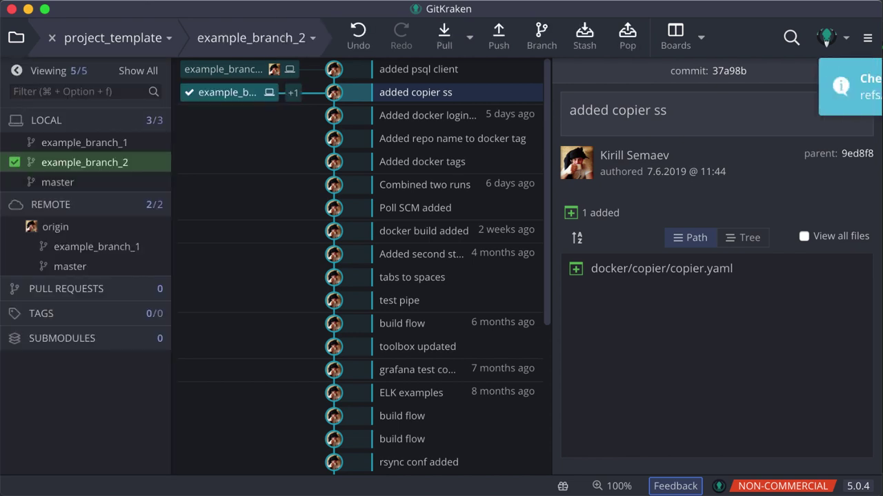